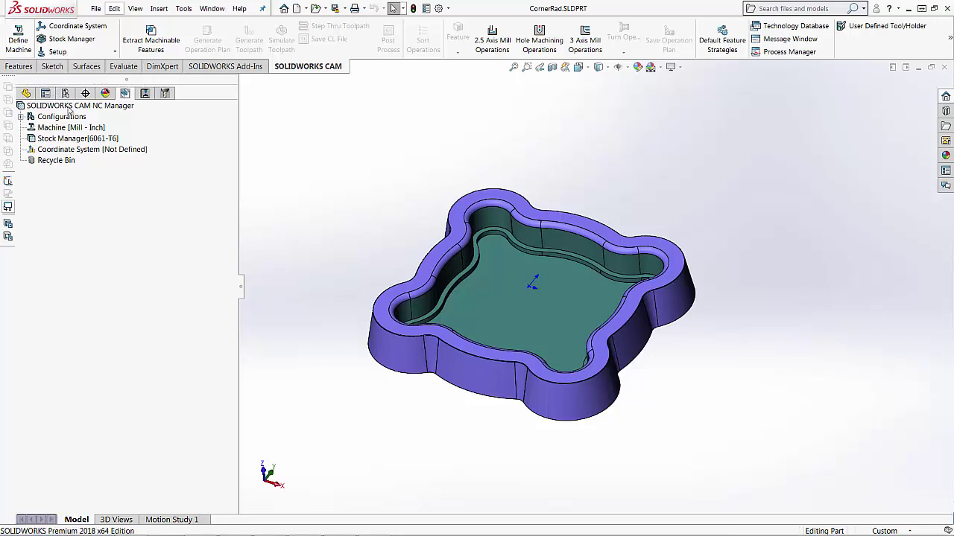
- Preview the Mill 4 axis, Mill and Turn Single Turret inch machines, then cancel the Machine dialog
{"action": "right_click", "coordinate": [58, 131]}
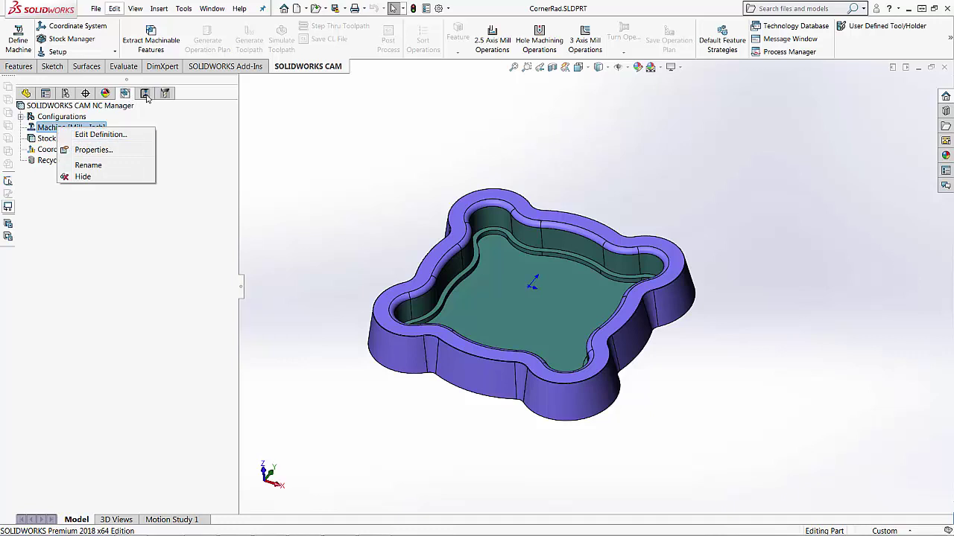
{"action": "left_click", "coordinate": [117, 136]}
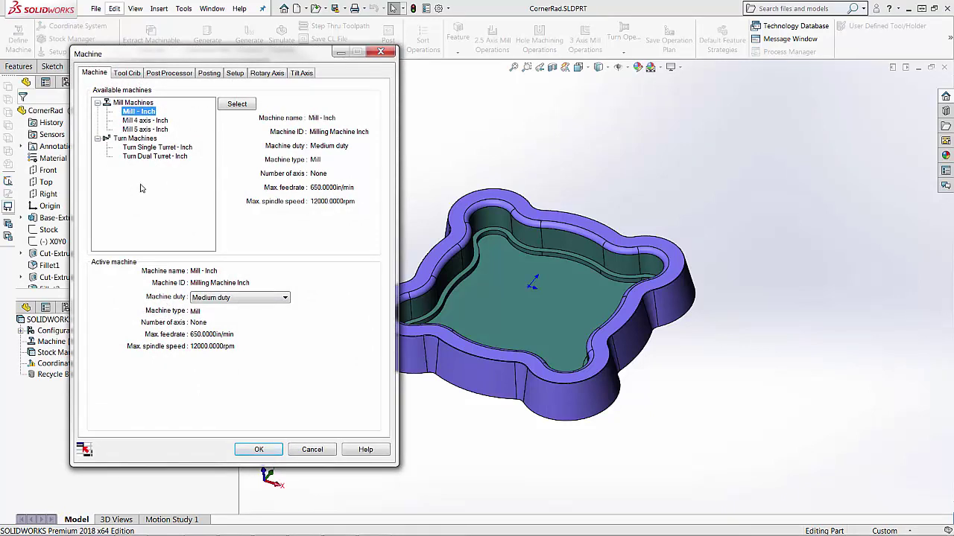
{"action": "left_click", "coordinate": [147, 121]}
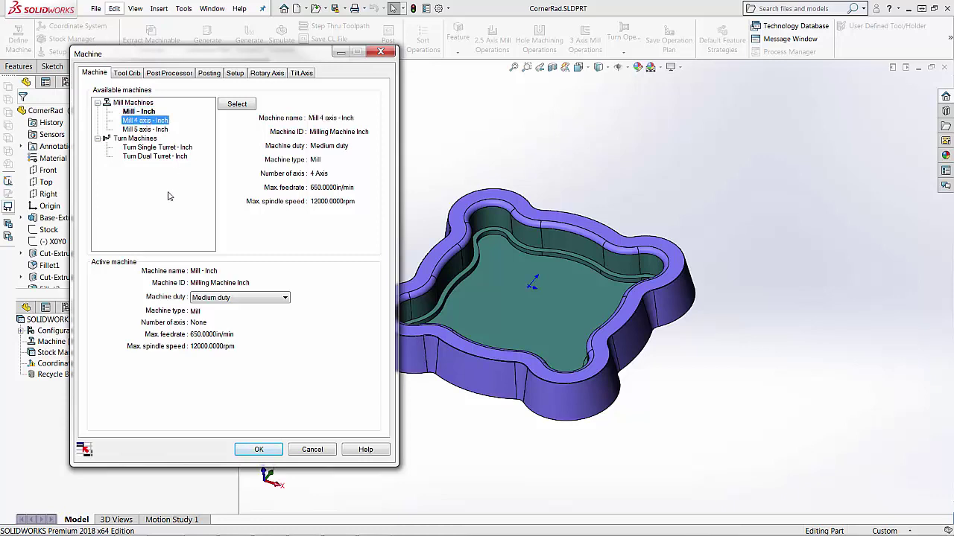
{"action": "left_click", "coordinate": [236, 105]}
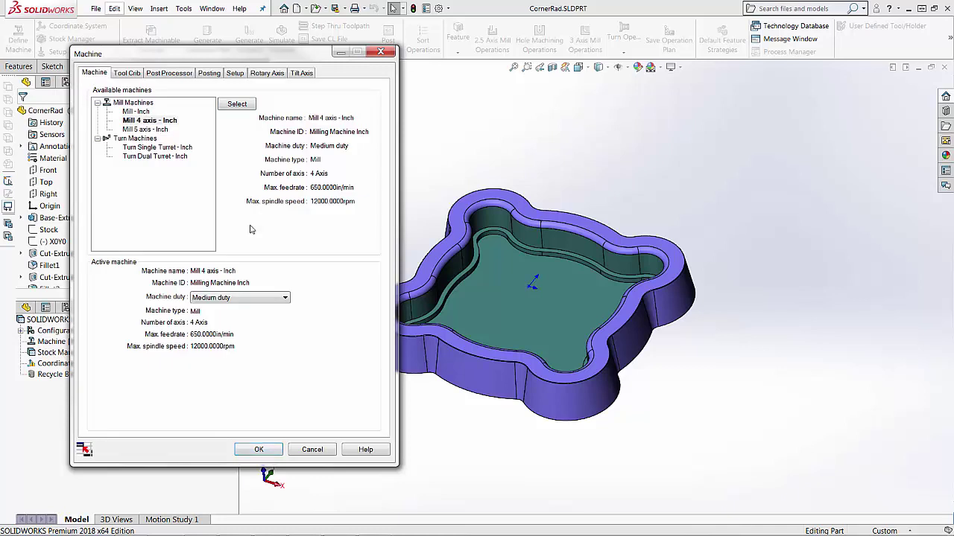
{"action": "left_click", "coordinate": [137, 113]}
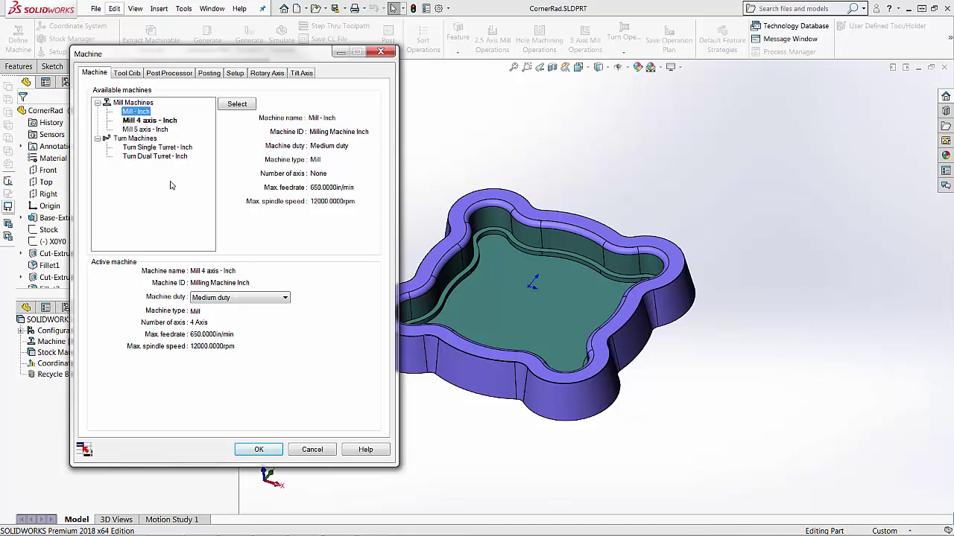
{"action": "left_click", "coordinate": [139, 147]}
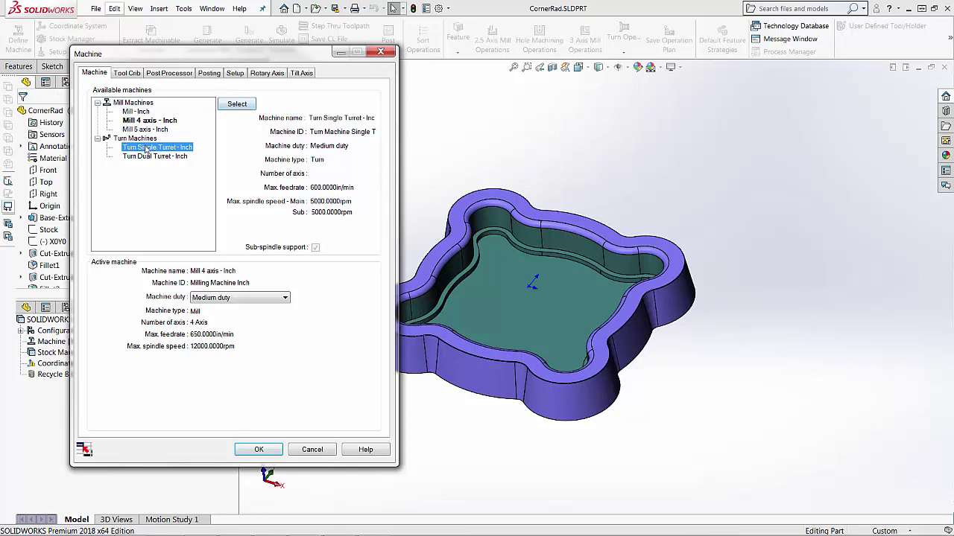
{"action": "left_click", "coordinate": [237, 104]}
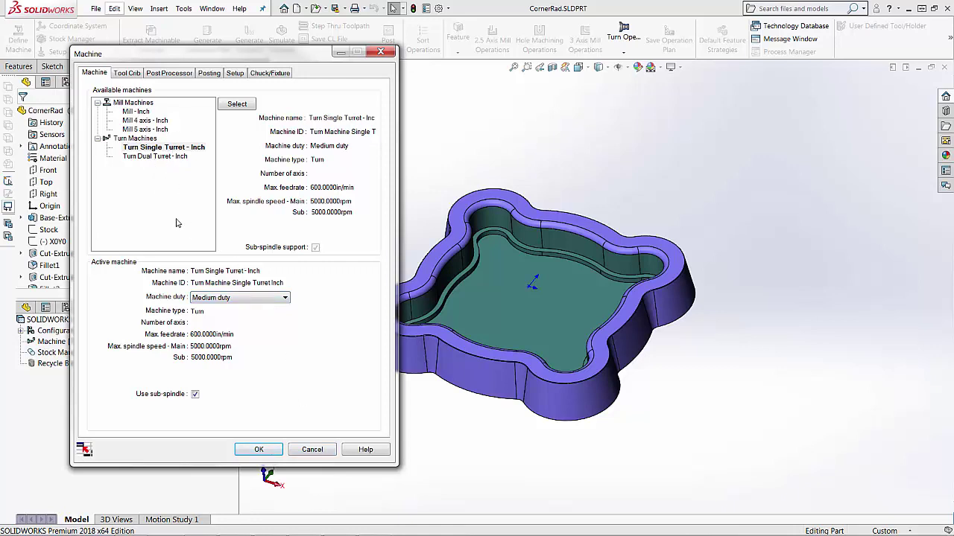
{"action": "left_click", "coordinate": [312, 450]}
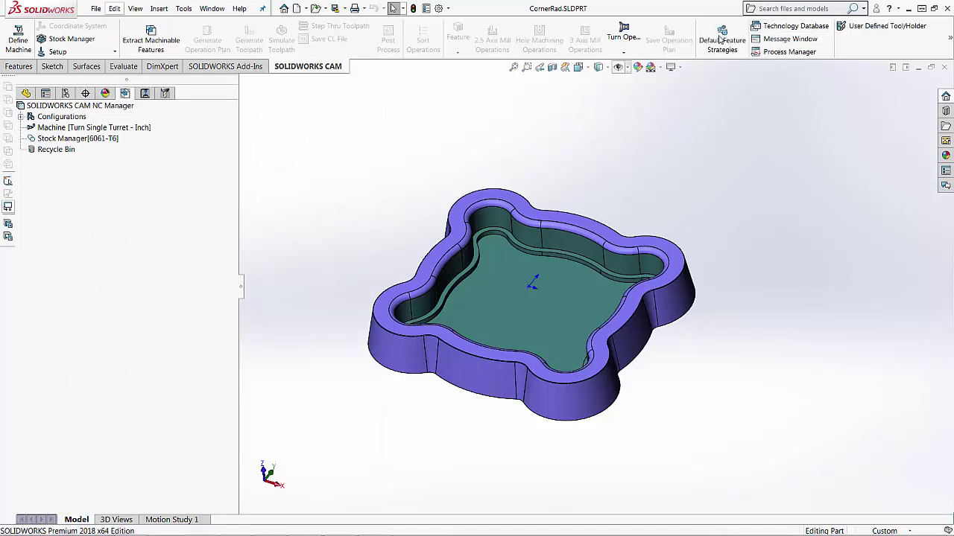
- Open the Technology Database from the Tools > SOLIDWORKS CAM menu
{"action": "left_click", "coordinate": [183, 9]}
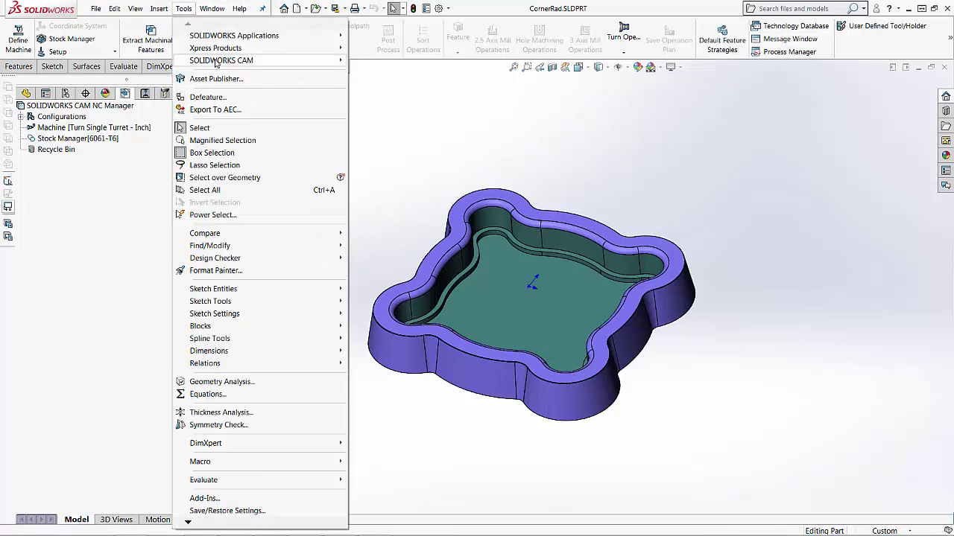
{"action": "mouse_move", "coordinate": [223, 60]}
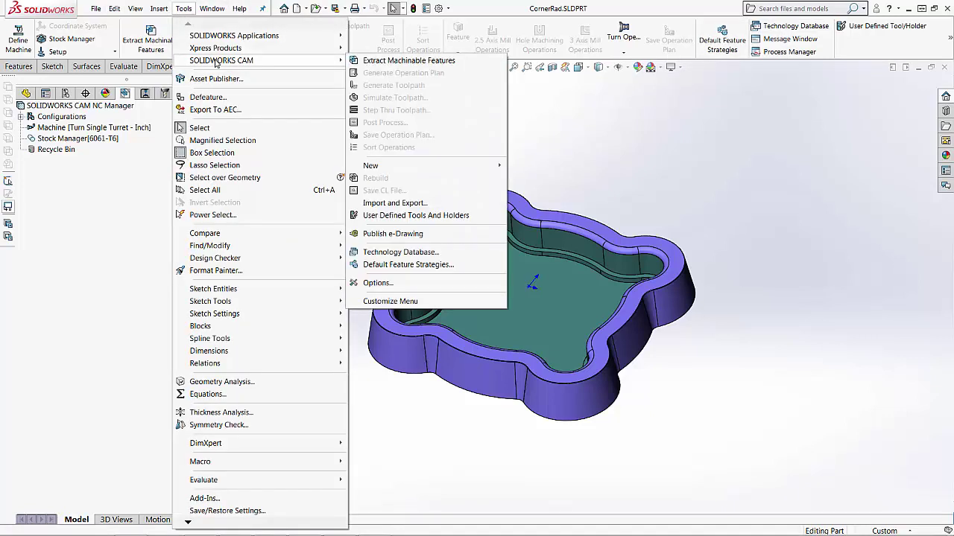
{"action": "left_click", "coordinate": [393, 253]}
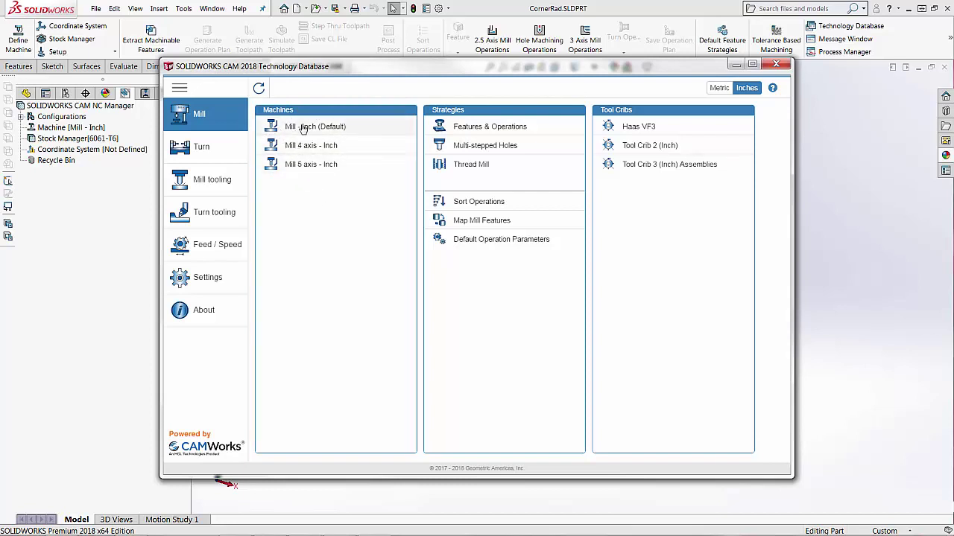
- Copy the Mill - Inch machine, mark the copy as Default Machine, and name it Haas VF3
{"action": "left_click", "coordinate": [303, 128]}
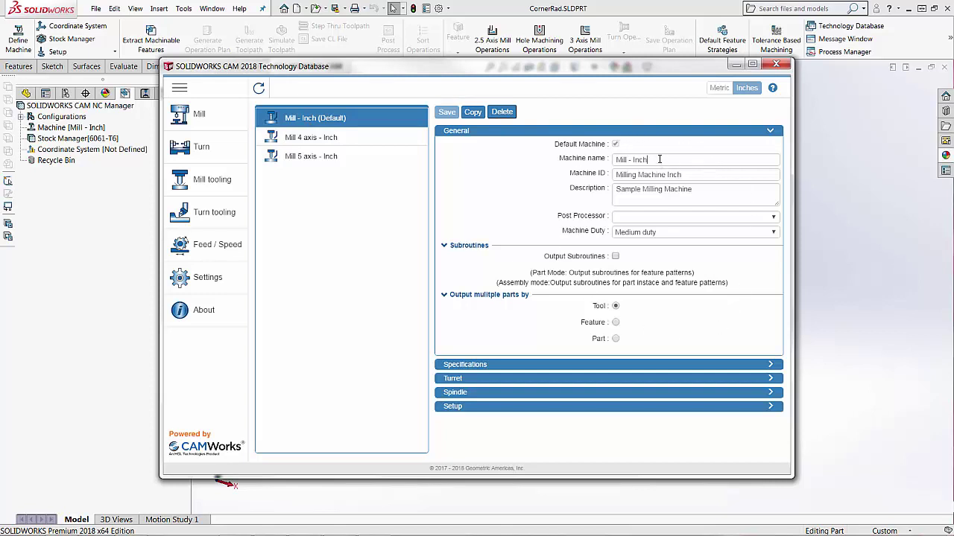
{"action": "left_click", "coordinate": [660, 159]}
{"action": "left_click", "coordinate": [678, 112]}
{"action": "left_click", "coordinate": [475, 114]}
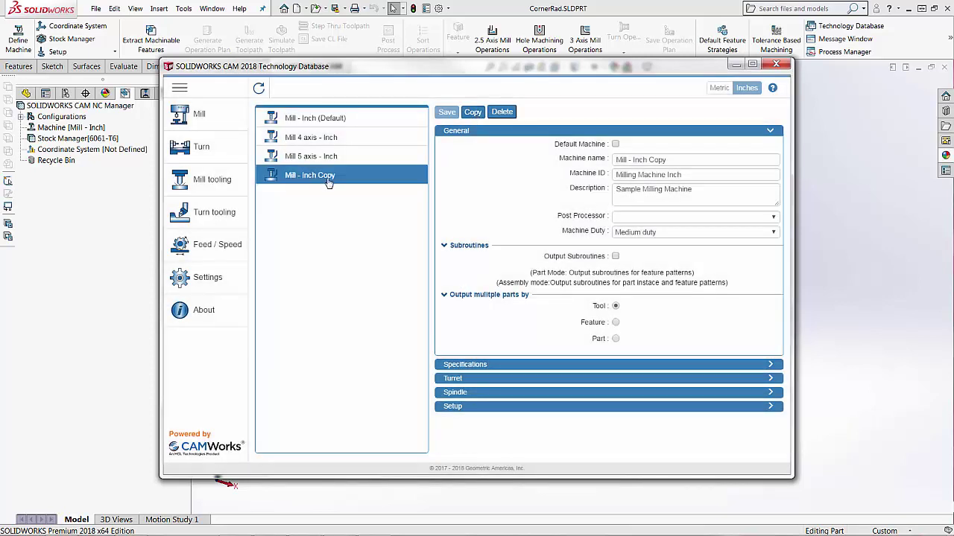
{"action": "left_click", "coordinate": [615, 145]}
{"action": "left_click_drag", "start_coordinate": [673, 160], "coordinate": [613, 160]}
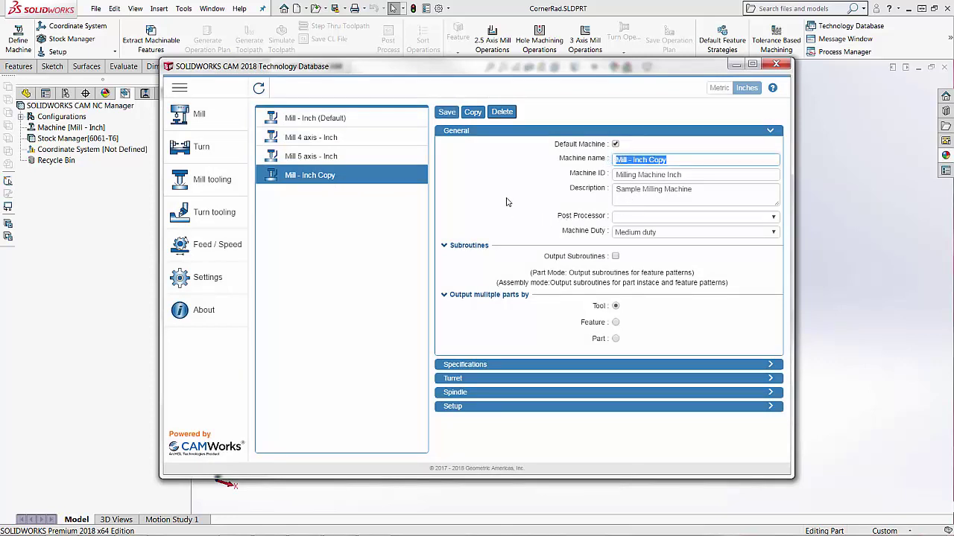
{"action": "type", "text": "Haas VF3"}
- Set the Haas VF3 post processor to haas_vf3.ctl, keeping Machine Duty at Medium duty
{"action": "left_click", "coordinate": [774, 217]}
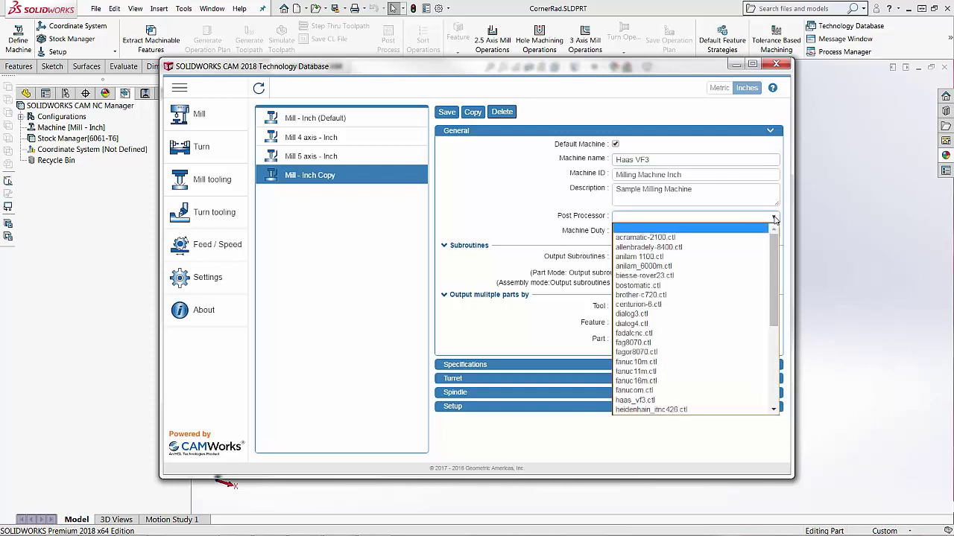
{"action": "left_click", "coordinate": [693, 403]}
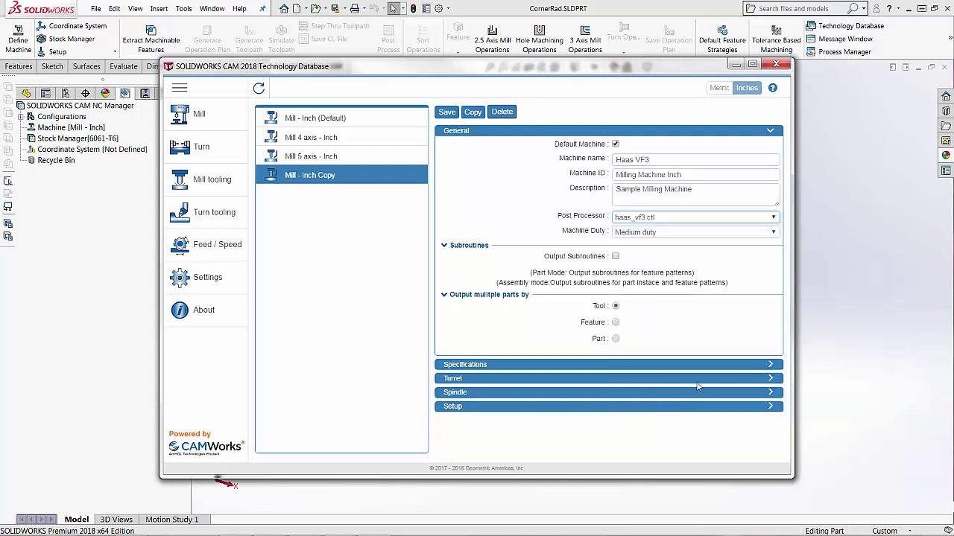
{"action": "left_click", "coordinate": [775, 234]}
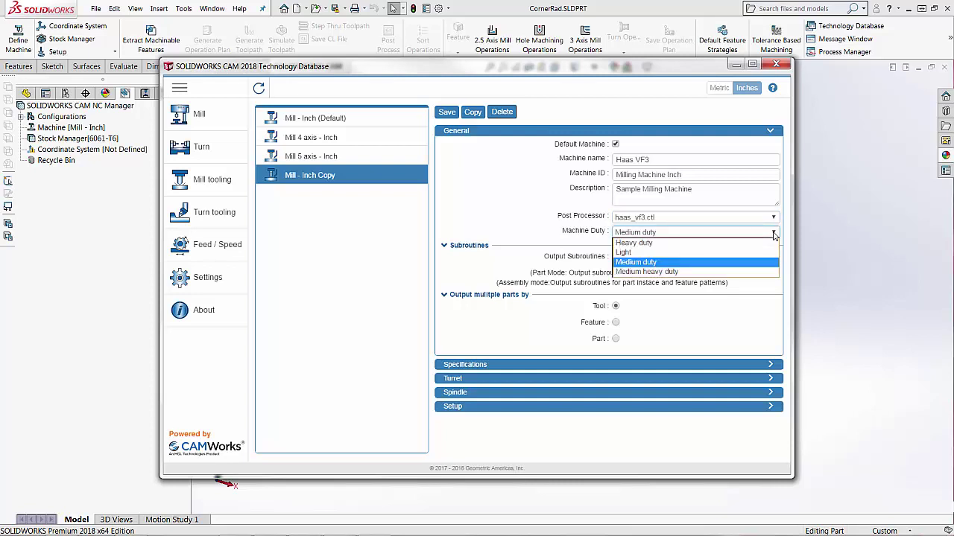
{"action": "left_click", "coordinate": [775, 234]}
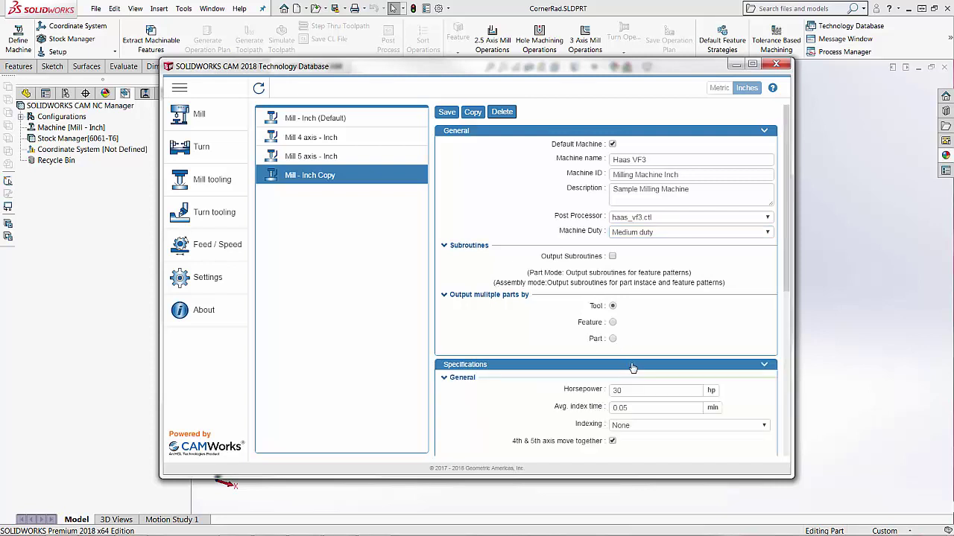
- Scroll past the Haas VF3 specifications and expand the Turret settings
{"action": "scroll", "coordinate": [723, 397], "scroll_direction": "down", "scroll_amount": 5}
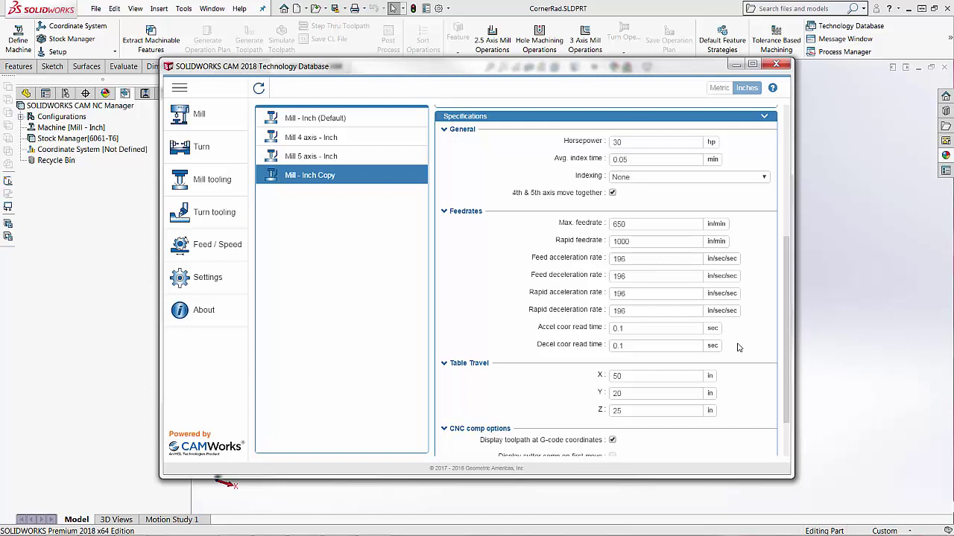
{"action": "scroll", "coordinate": [754, 345], "scroll_direction": "down", "scroll_amount": 2}
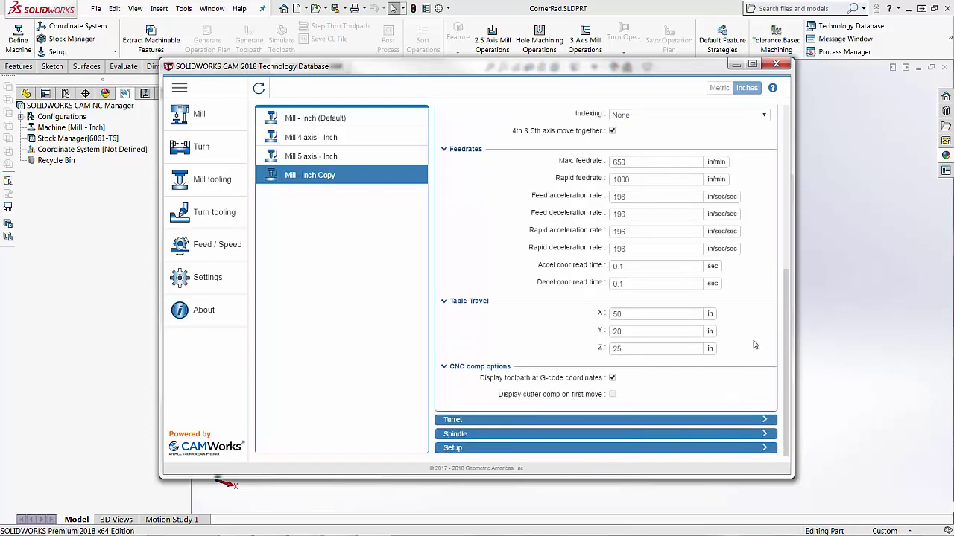
{"action": "left_click", "coordinate": [570, 420]}
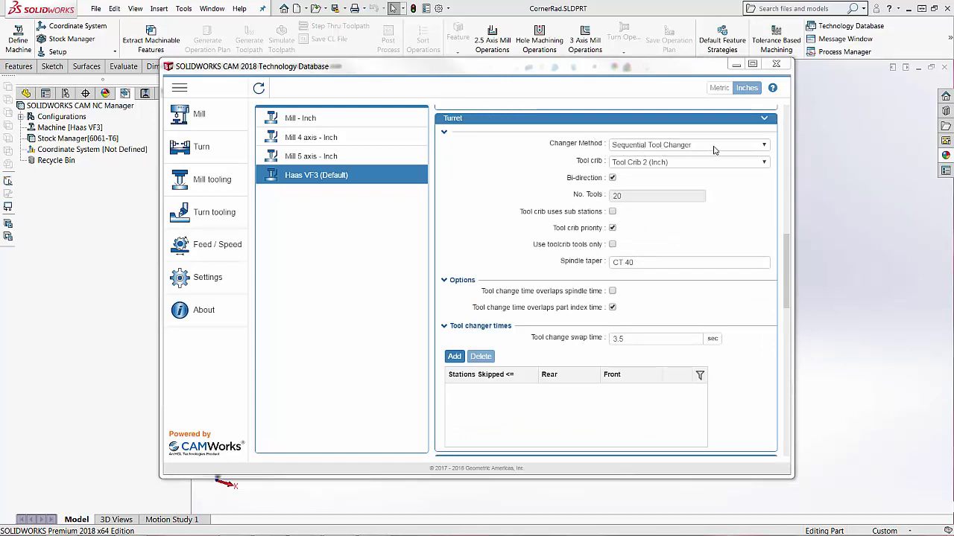
- Assign the Haas VF3 tool crib to the turret, leaving the changer method unchanged
{"action": "left_click", "coordinate": [713, 148]}
{"action": "left_click", "coordinate": [715, 160]}
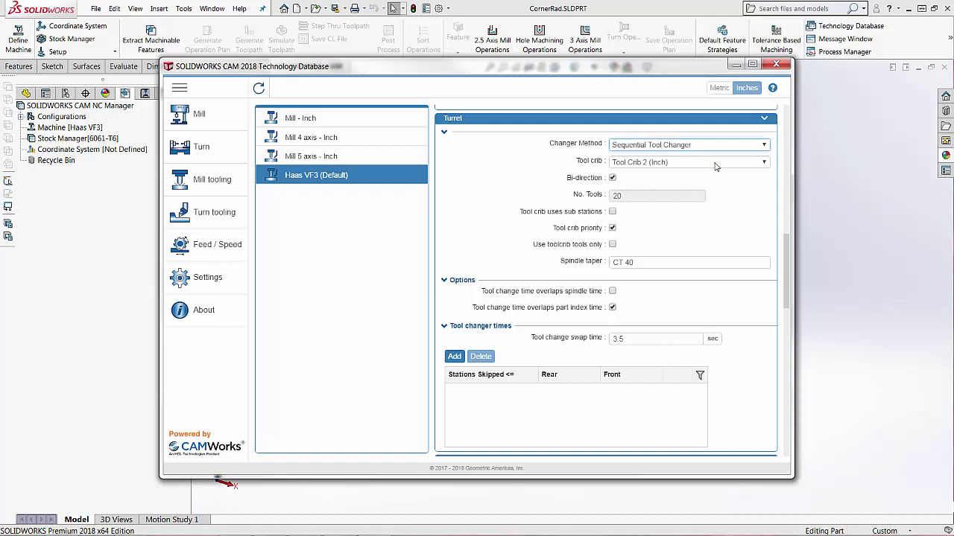
{"action": "left_click", "coordinate": [714, 164]}
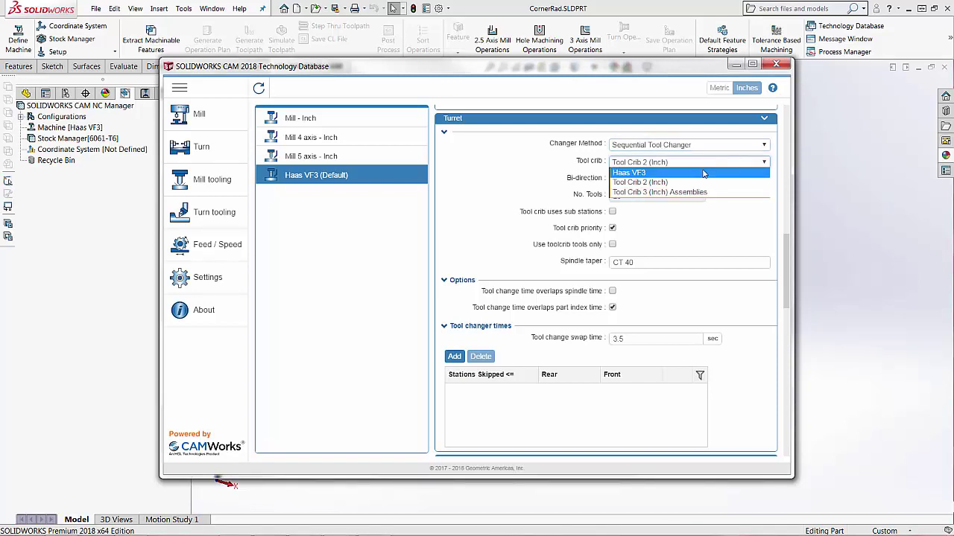
{"action": "left_click", "coordinate": [703, 173]}
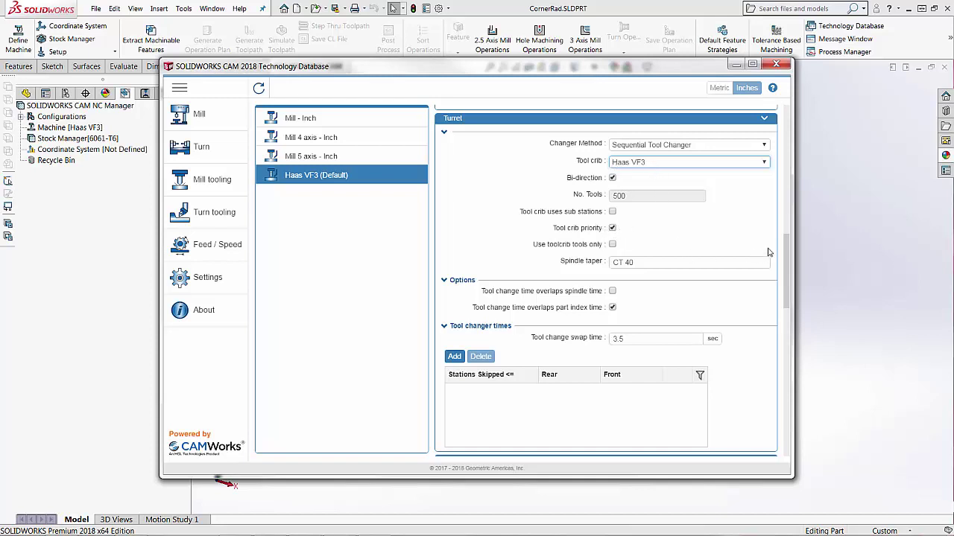
{"action": "scroll", "coordinate": [788, 266], "scroll_direction": "down", "scroll_amount": 5}
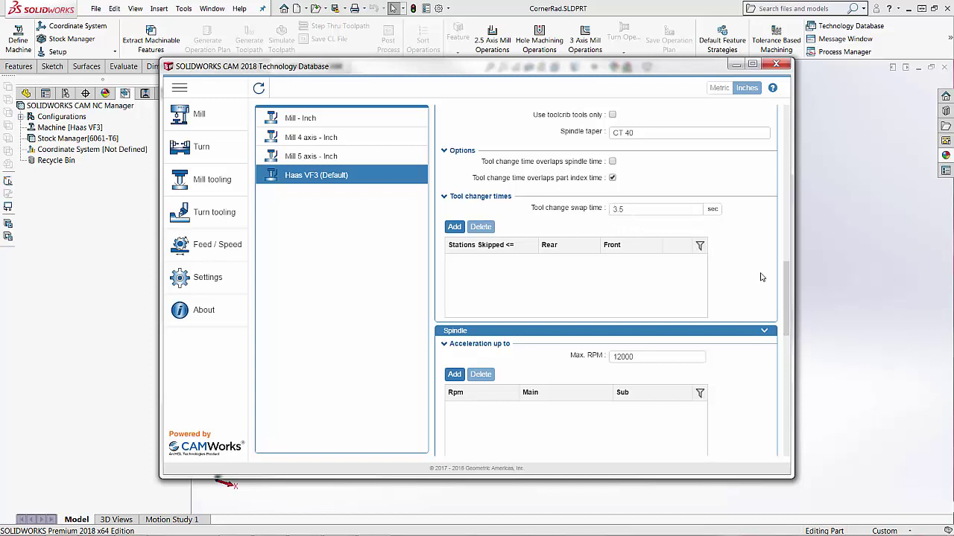
- Review the Spindle and Setup sections, leaving Indexing at None
{"action": "left_click_drag", "start_coordinate": [788, 282], "coordinate": [790, 327]}
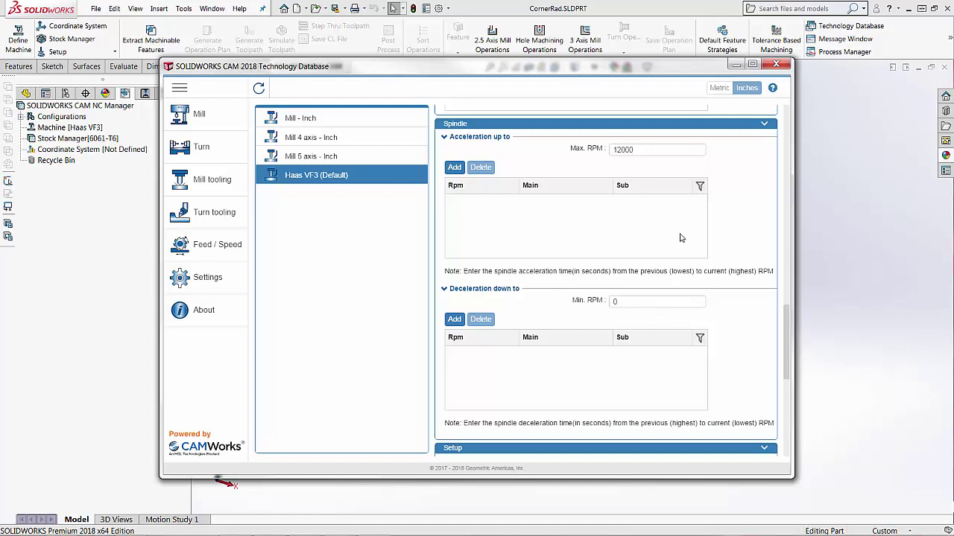
{"action": "left_click_drag", "start_coordinate": [786, 321], "coordinate": [791, 390]}
{"action": "left_click", "coordinate": [727, 130]}
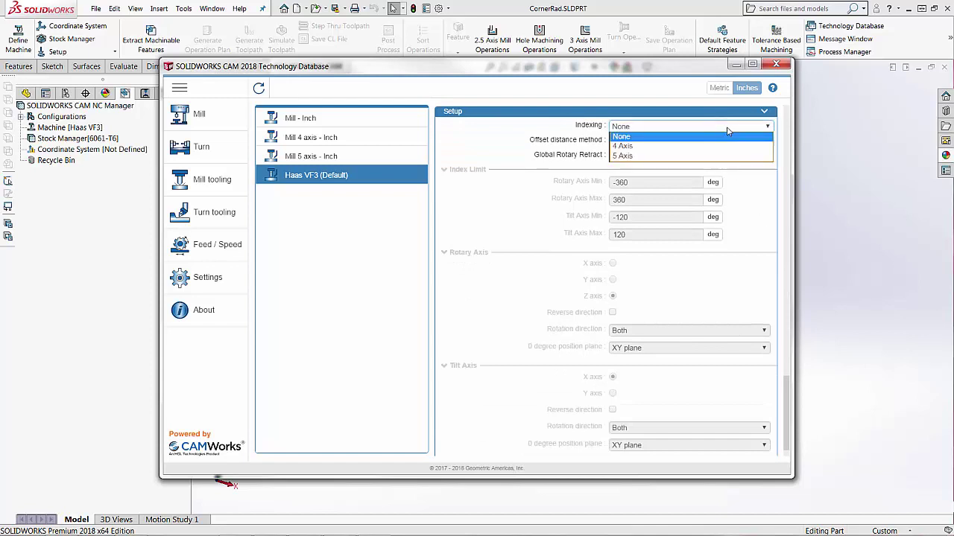
{"action": "left_click", "coordinate": [728, 130]}
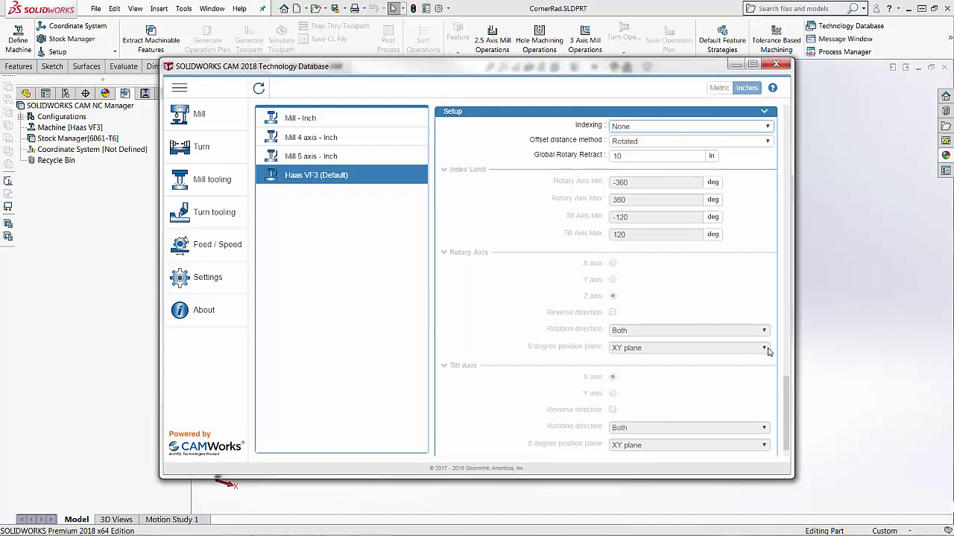
- Save the Haas VF3 machine definition and close the Technology Database
{"action": "left_click_drag", "start_coordinate": [786, 389], "coordinate": [790, 418]}
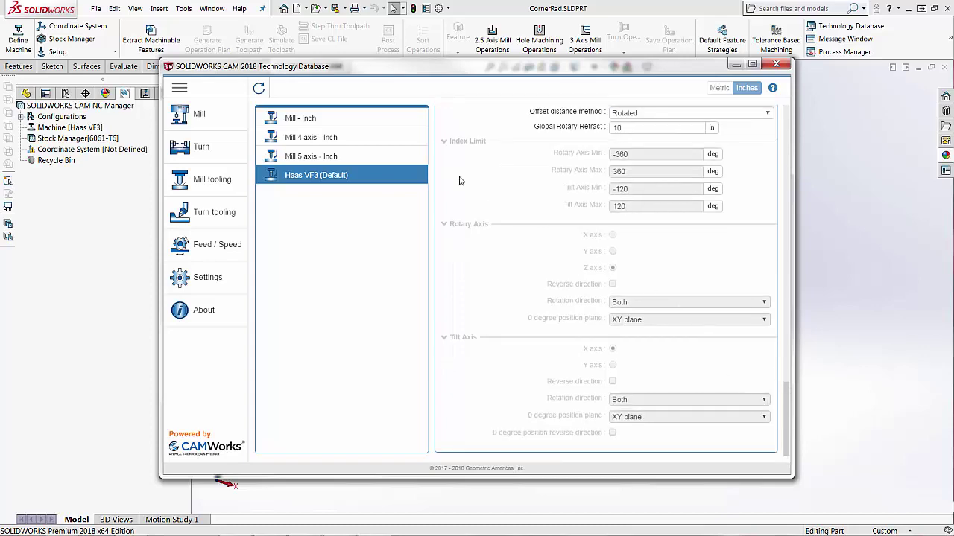
{"action": "left_click_drag", "start_coordinate": [788, 395], "coordinate": [787, 113]}
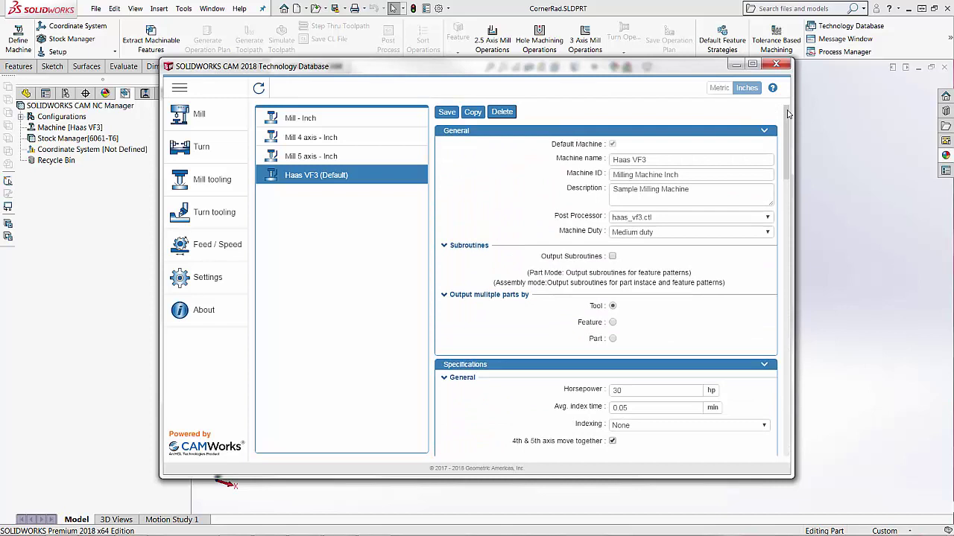
{"action": "left_click", "coordinate": [447, 114]}
{"action": "left_click", "coordinate": [776, 66]}
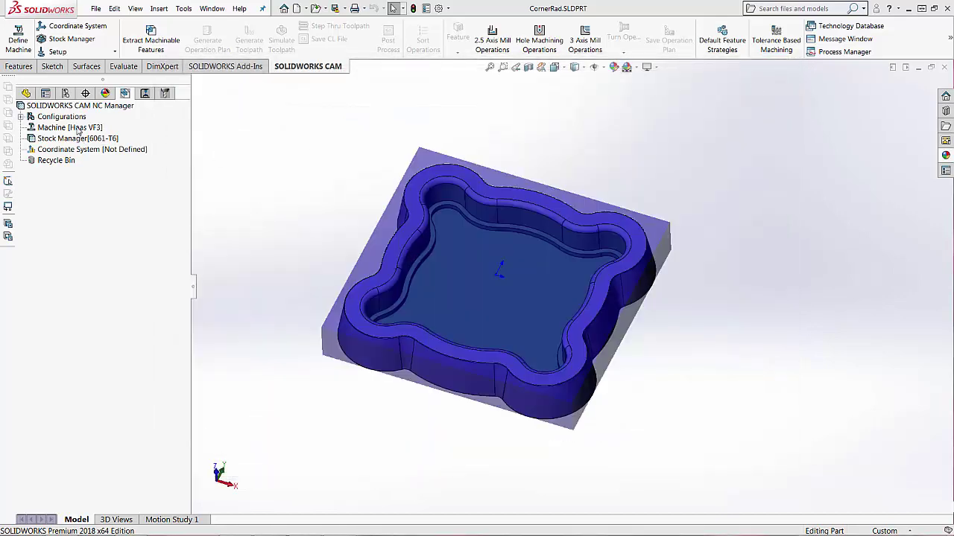
- Make Haas VF3 the part's active machine, confirming its Haas VF3 tool crib and haas_vf3 post processor
{"action": "left_click", "coordinate": [20, 41]}
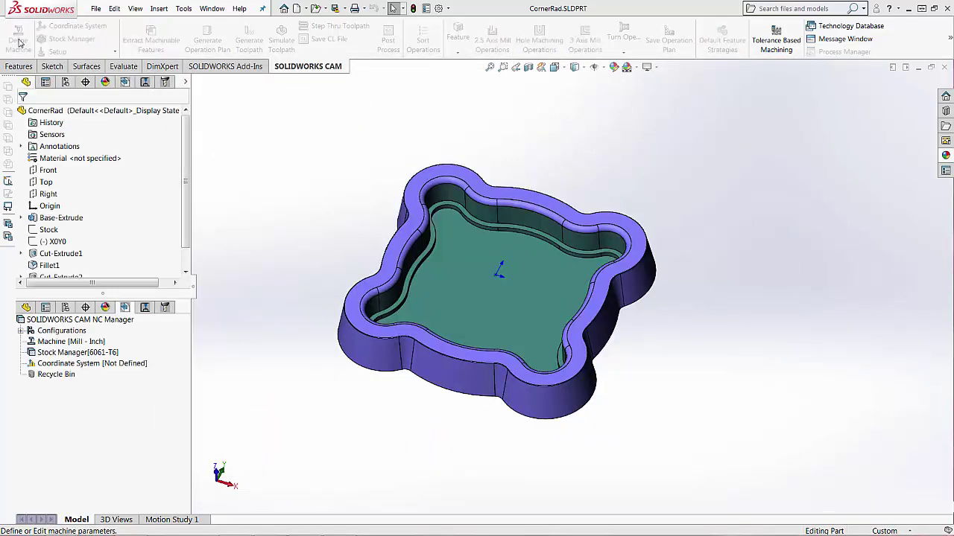
{"action": "left_click", "coordinate": [139, 112]}
{"action": "left_click", "coordinate": [243, 79]}
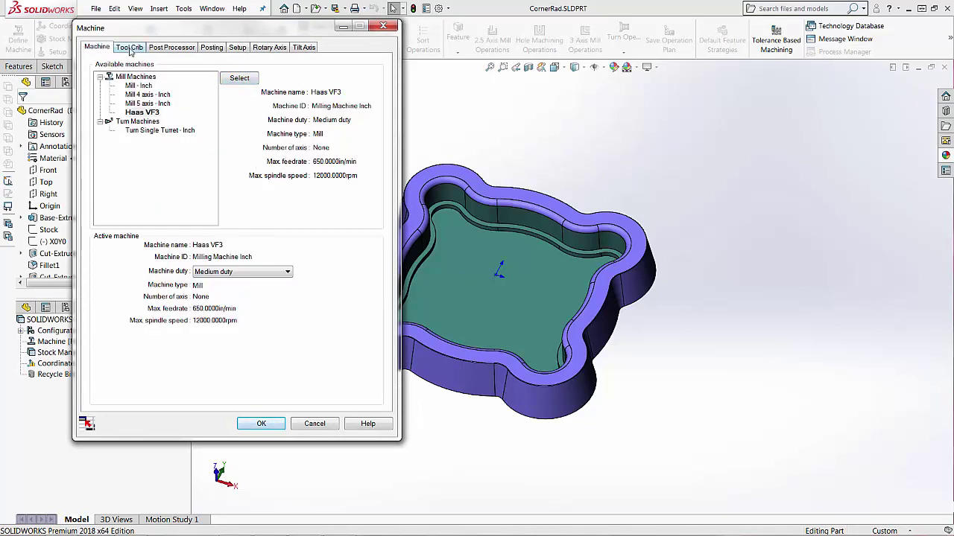
{"action": "left_click", "coordinate": [130, 48]}
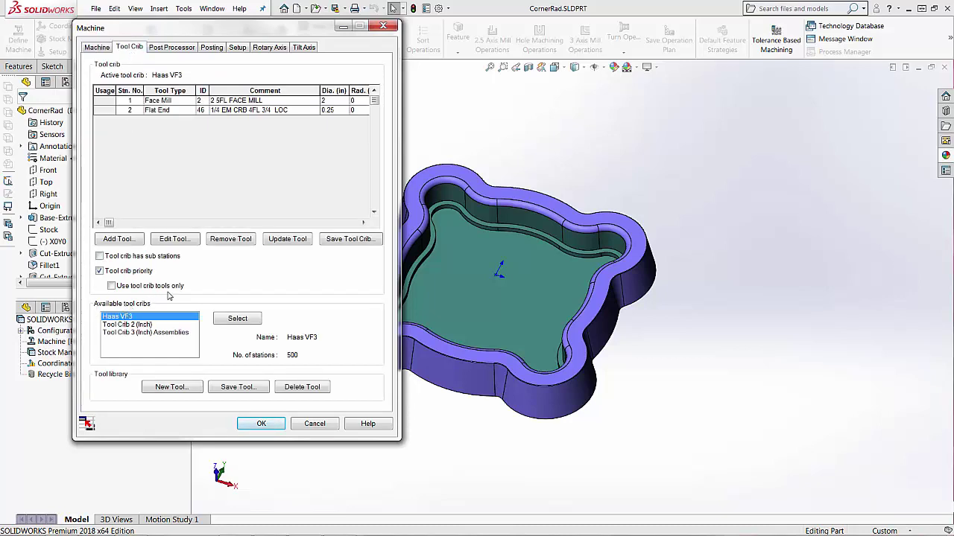
{"action": "left_click", "coordinate": [170, 48]}
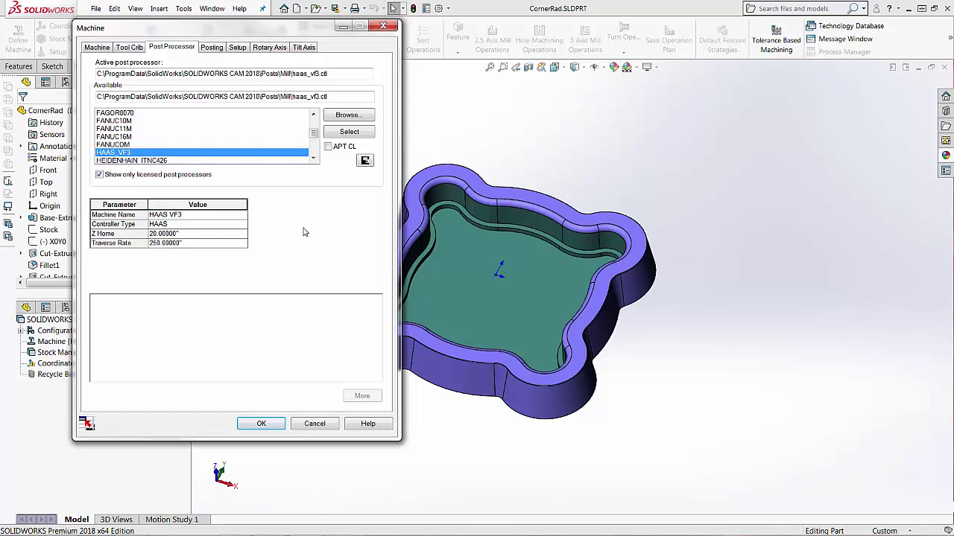
{"action": "left_click", "coordinate": [260, 423]}
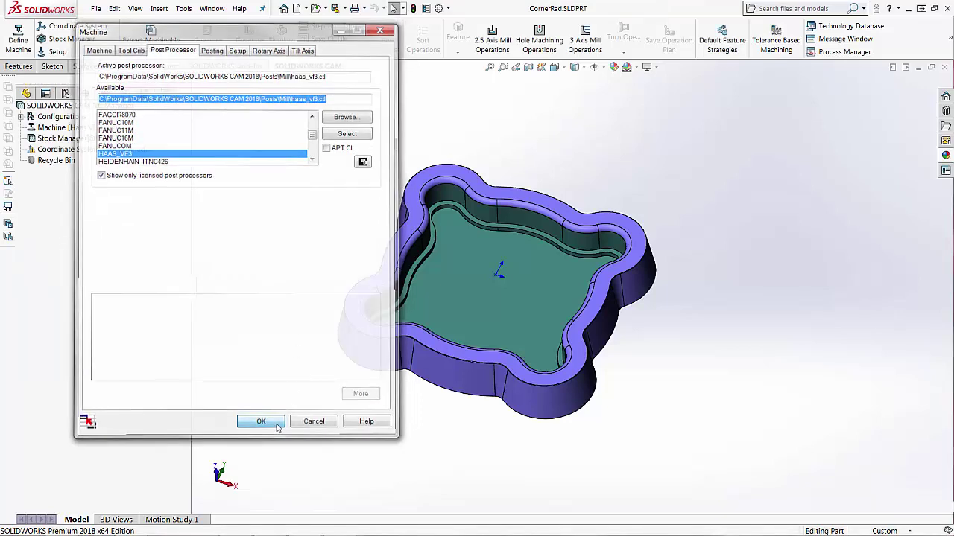